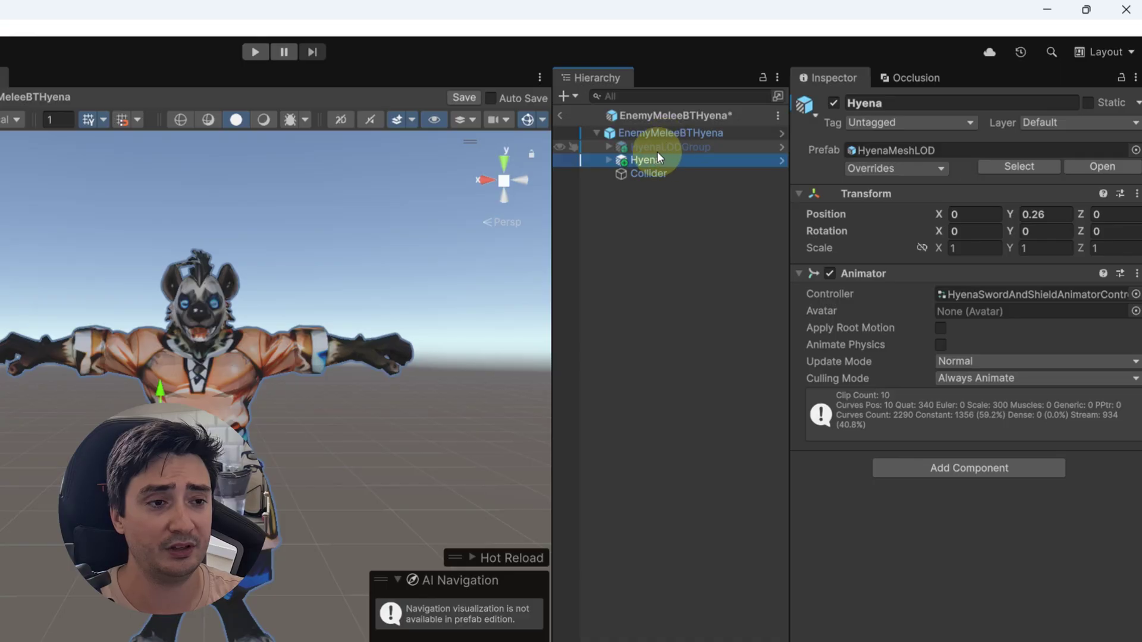
- Compare the HyenaLODGroup and Hyena objects, then select the Hyena model in GenerationData
left_click(660, 150)
left_click(661, 156)
left_click(656, 150)
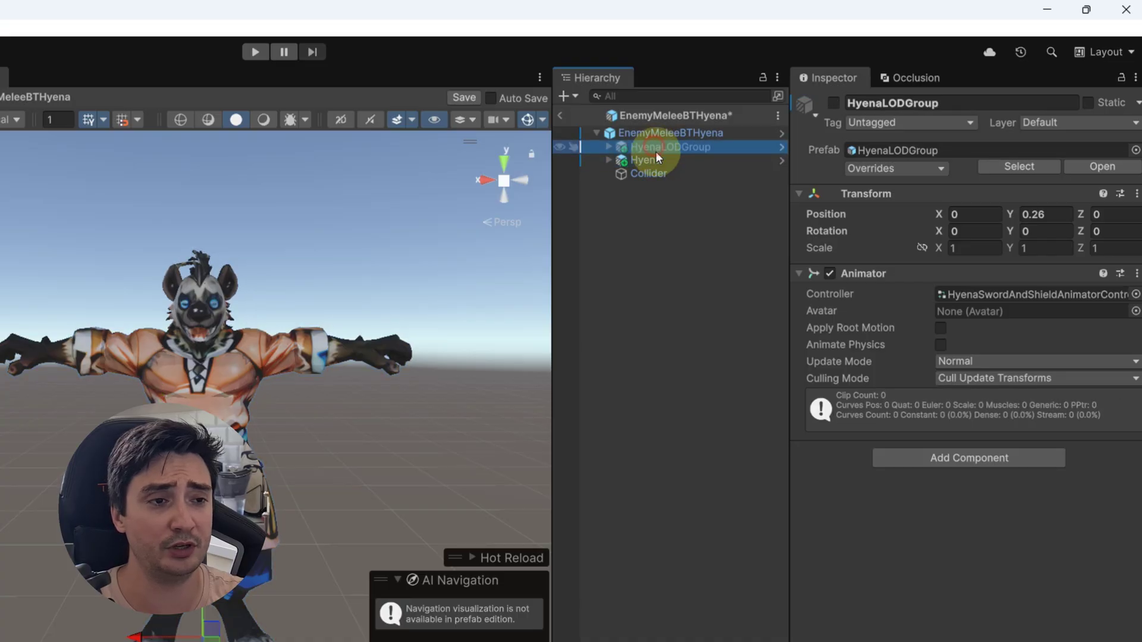
left_click(658, 159)
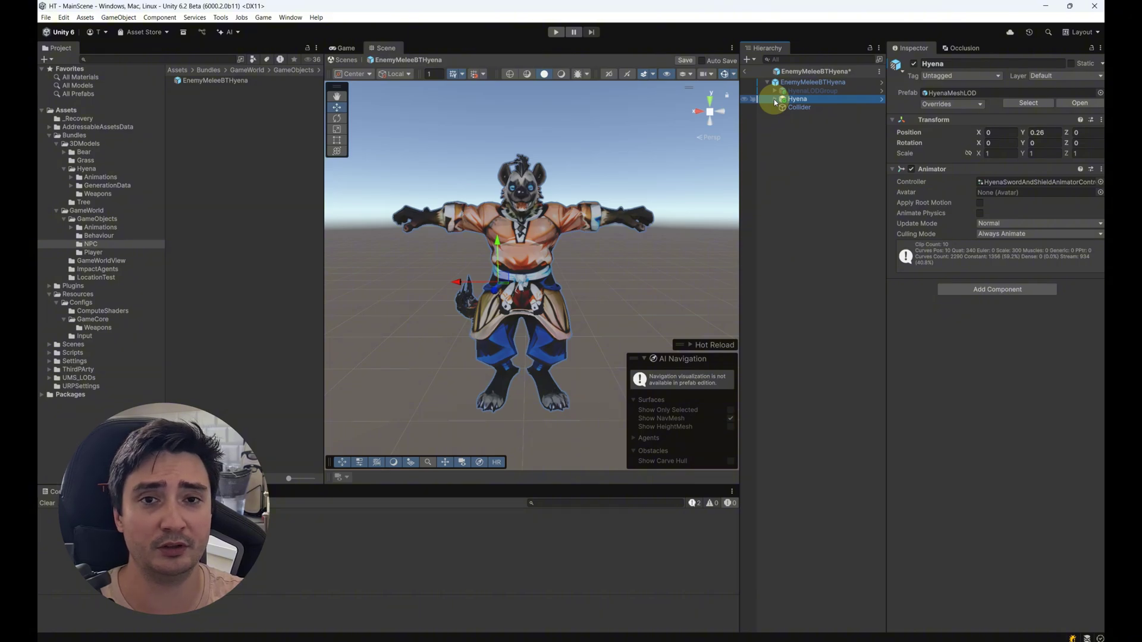
left_click(212, 108)
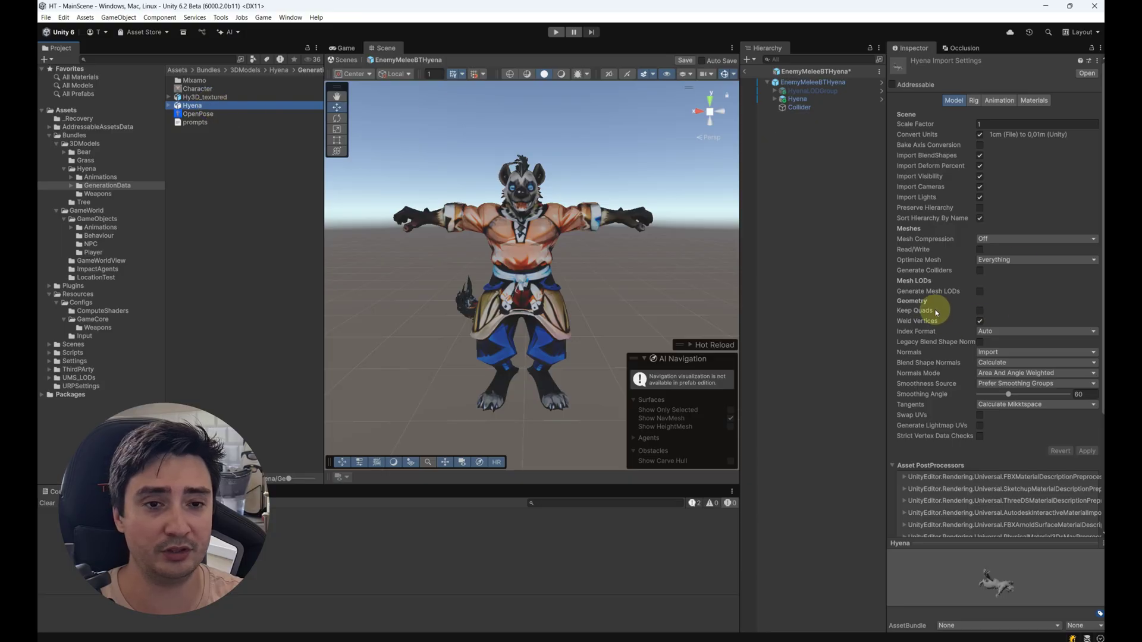
- Enable and apply Generate Mesh LODs, then preview temp_mesh.ply at LOD 1 (5118 tris) and LOD 3 (1280 tris)
left_click(980, 291)
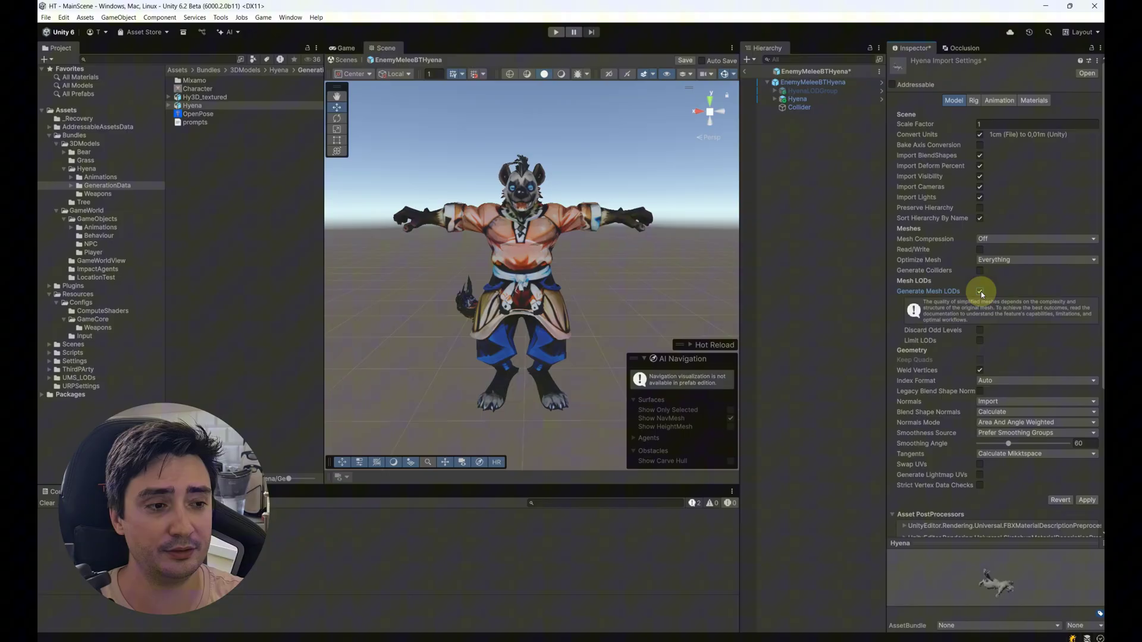
left_click(1086, 500)
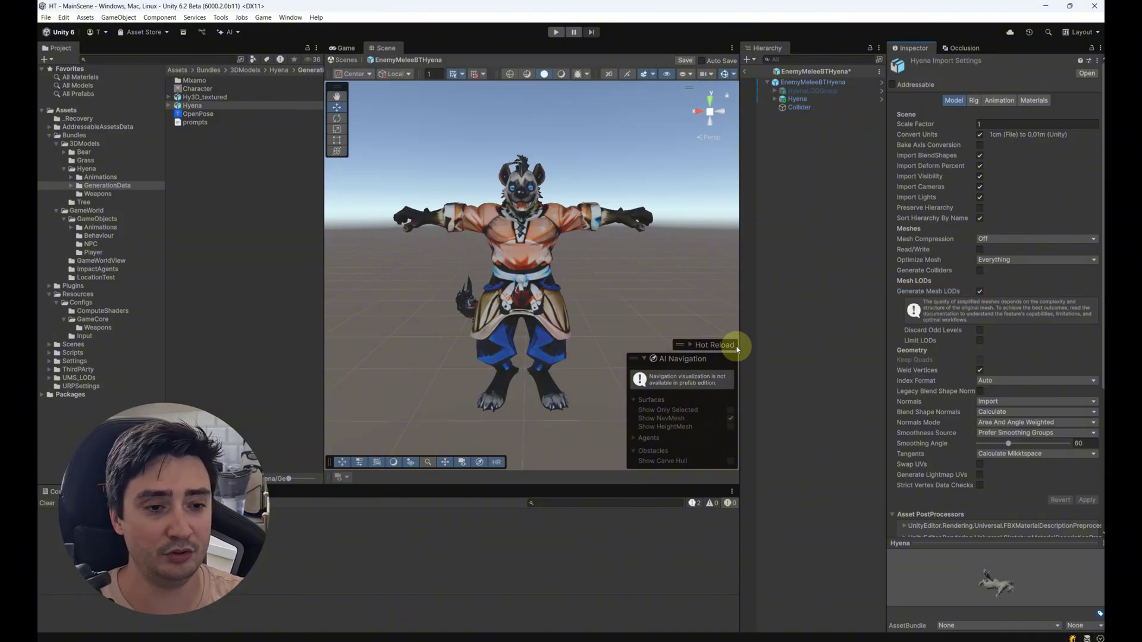
left_click(213, 130)
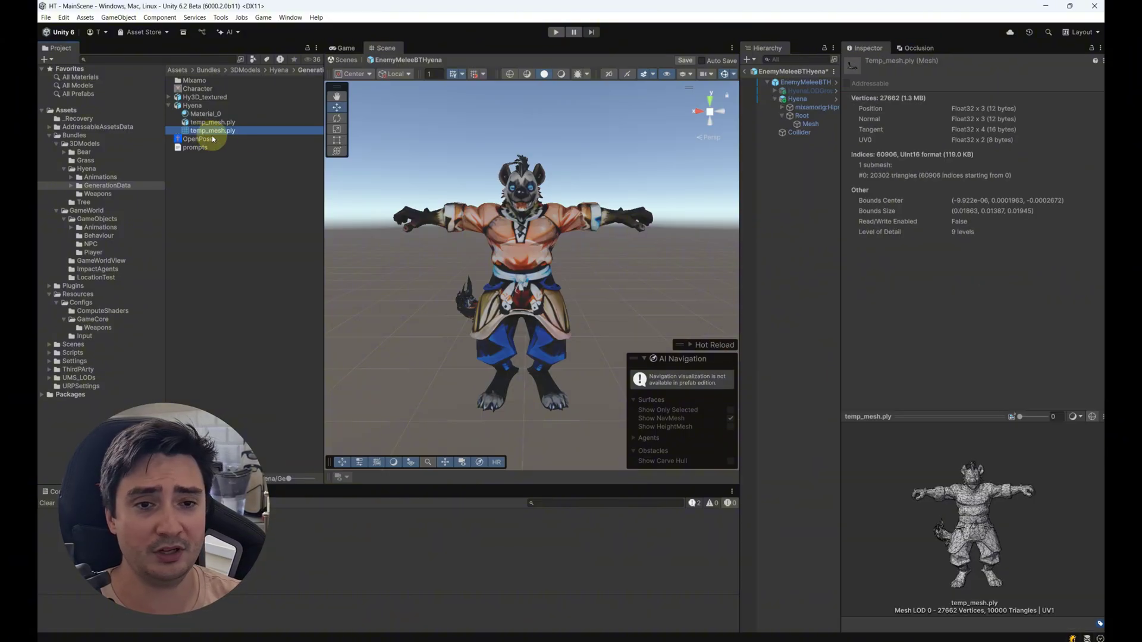
left_click(1020, 418)
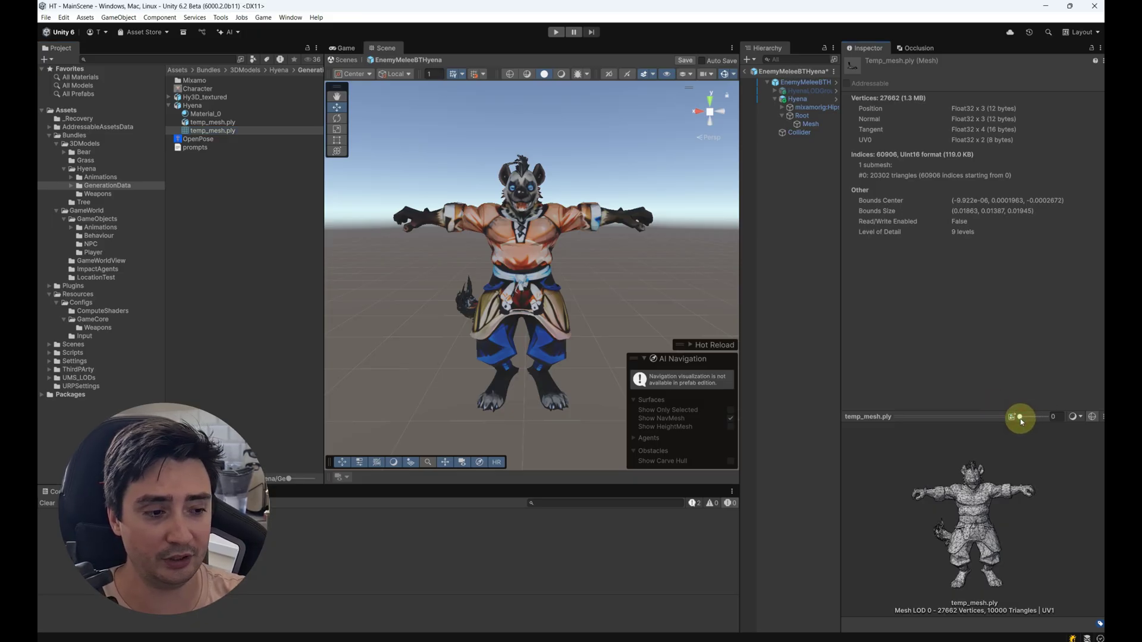
left_click_drag(1021, 420, 1028, 422)
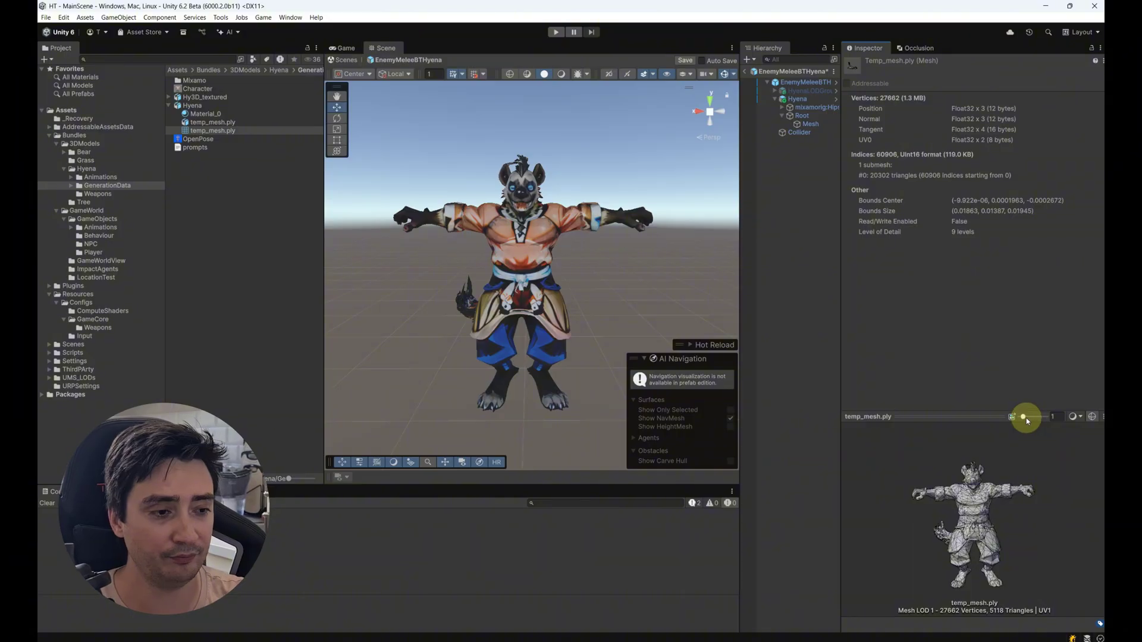
left_click_drag(1028, 422, 1047, 422)
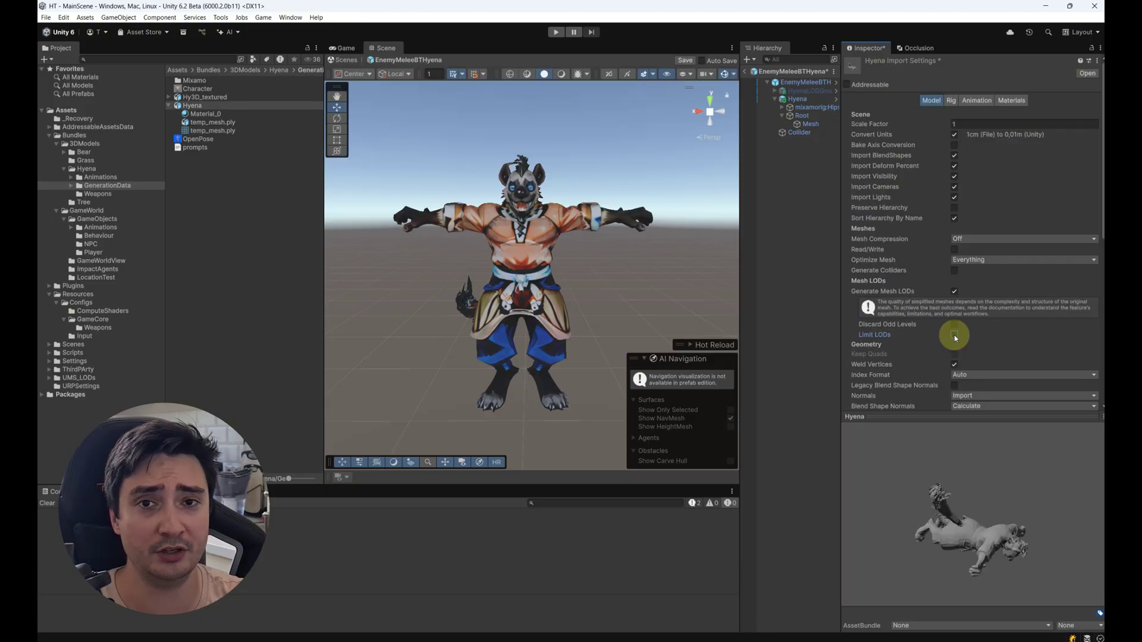
- Limit mesh LODs to Maximum Level 5, apply, and preview the coarsest LOD 5 mesh
left_click(954, 336)
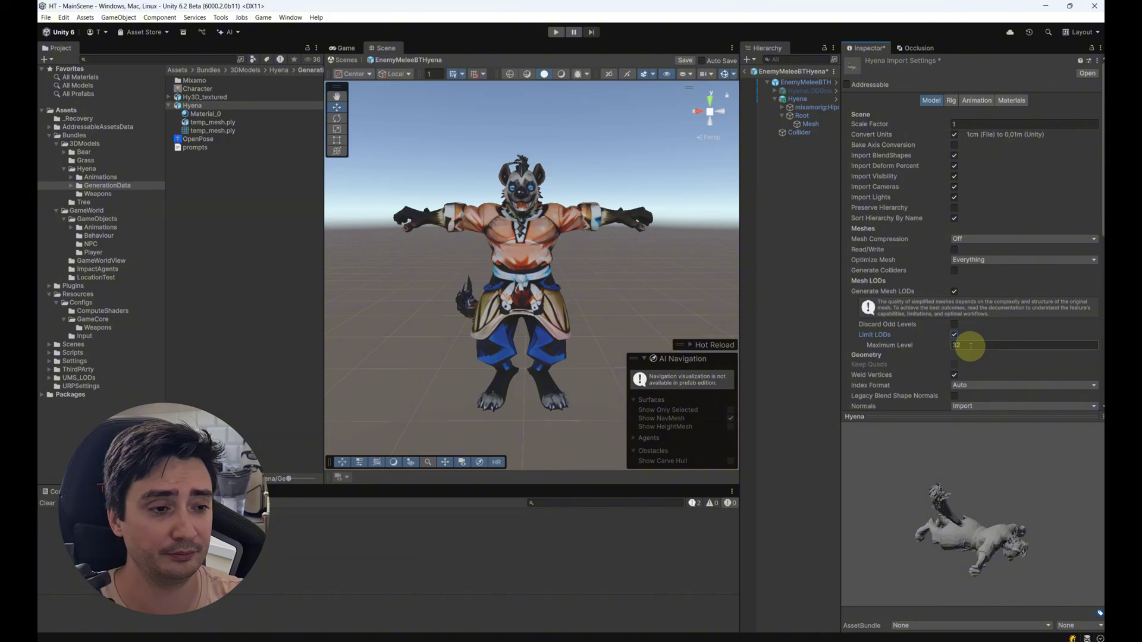
type("5")
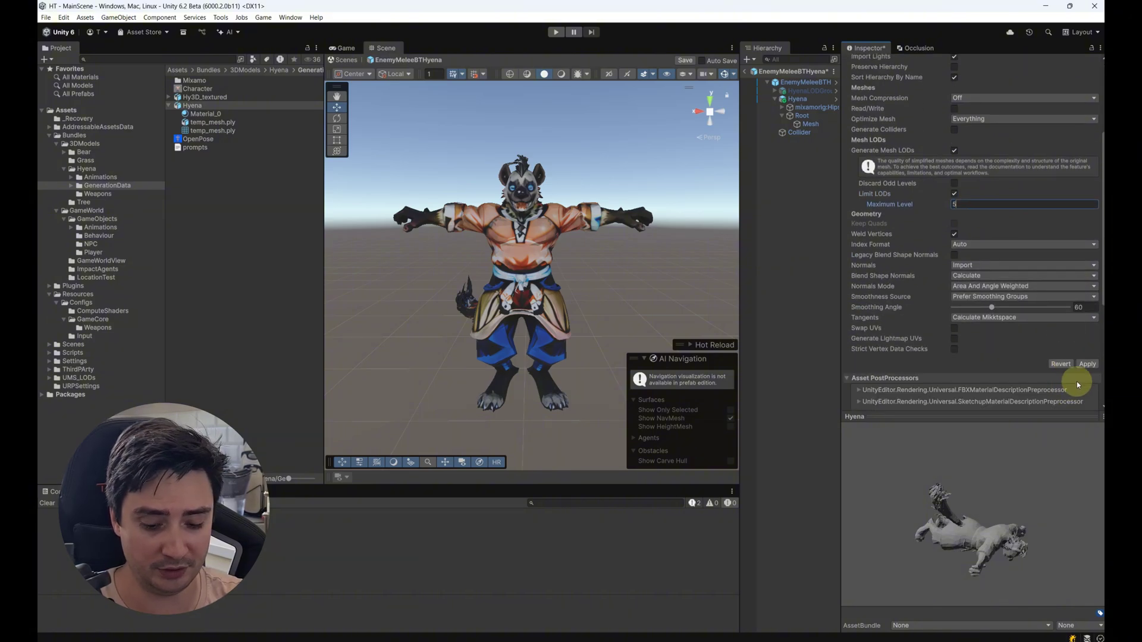
scroll(1073, 382, "down", 5)
left_click(1086, 364)
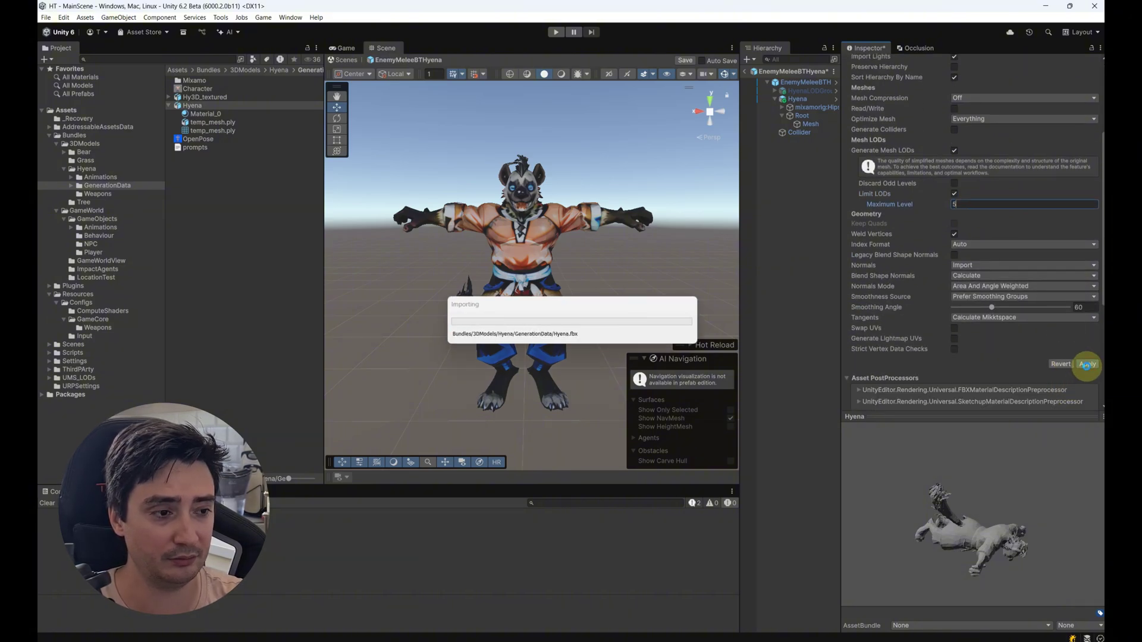
left_click(1047, 417)
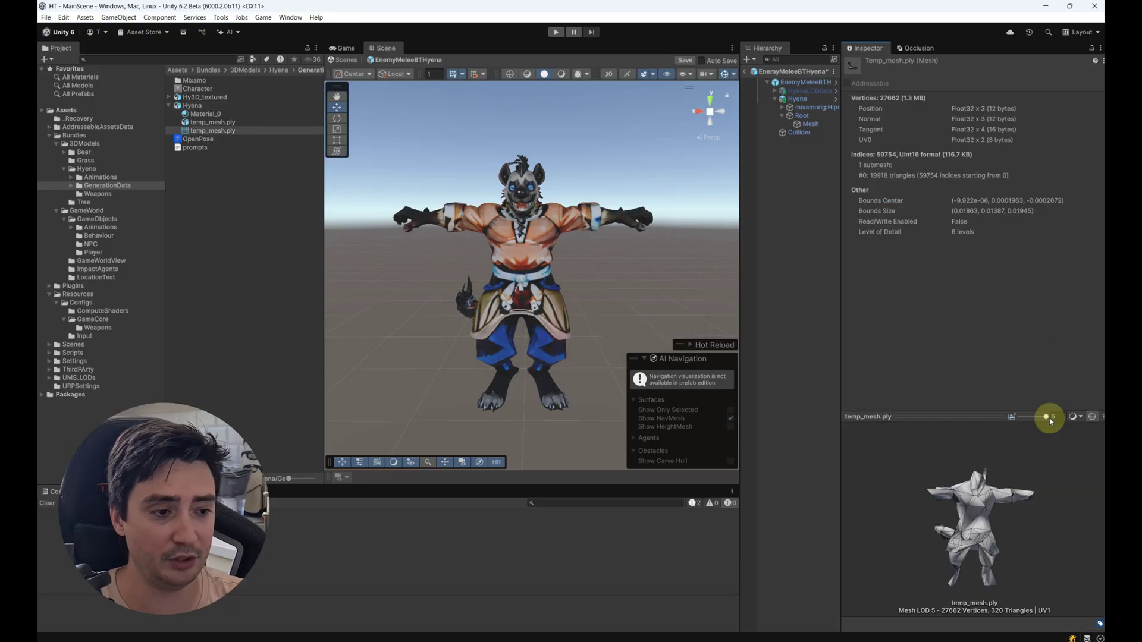
left_click_drag(1051, 421, 1067, 421)
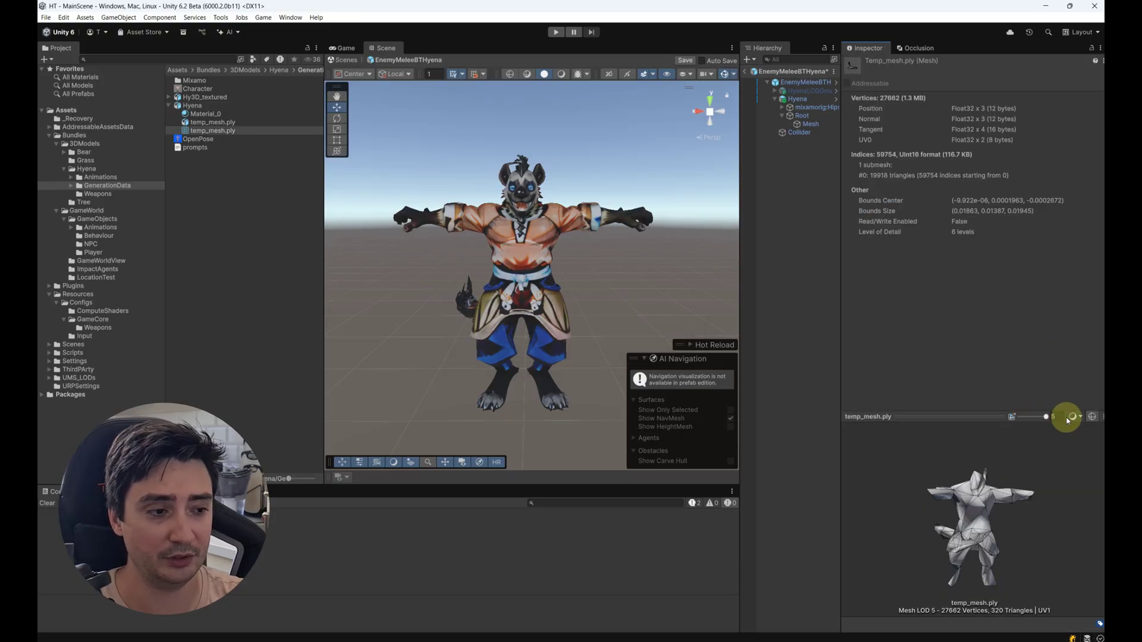
key("ctrl+shift+p")
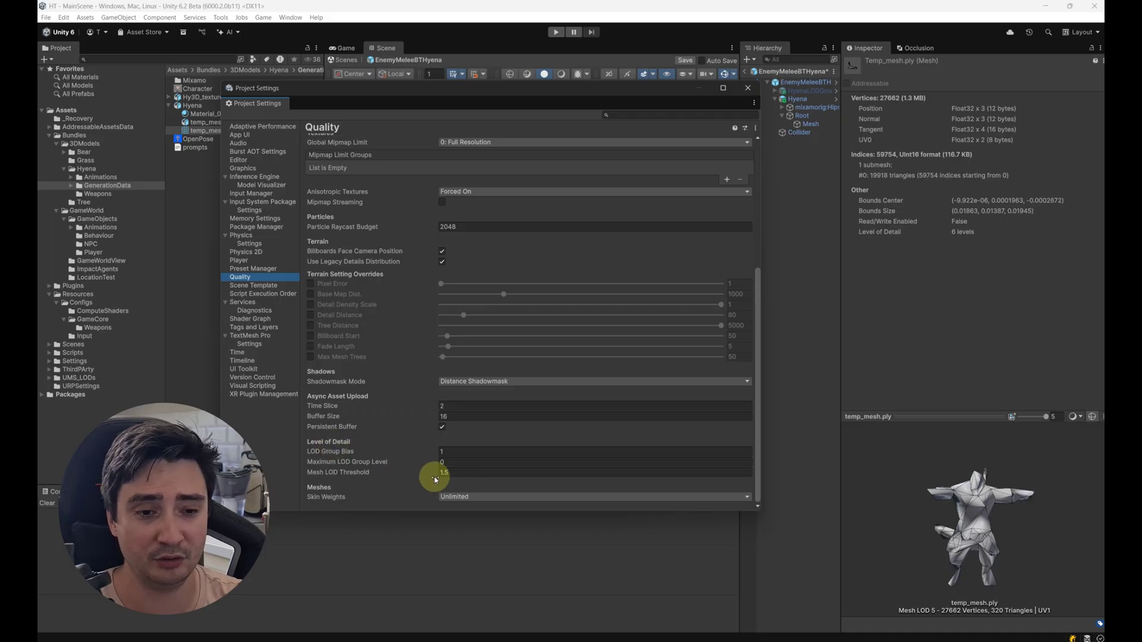
- Scrub the Quality Mesh LOD Threshold up to 21.28, watching the hyena coarsen
mouse_move(436, 479)
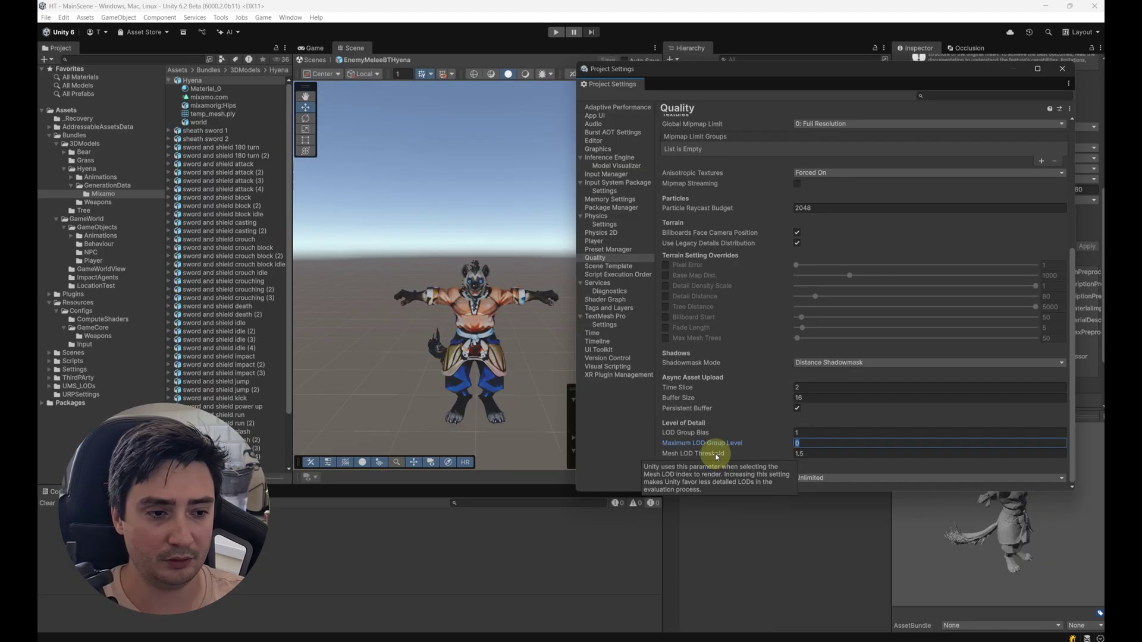
left_click_drag(717, 456, 848, 454)
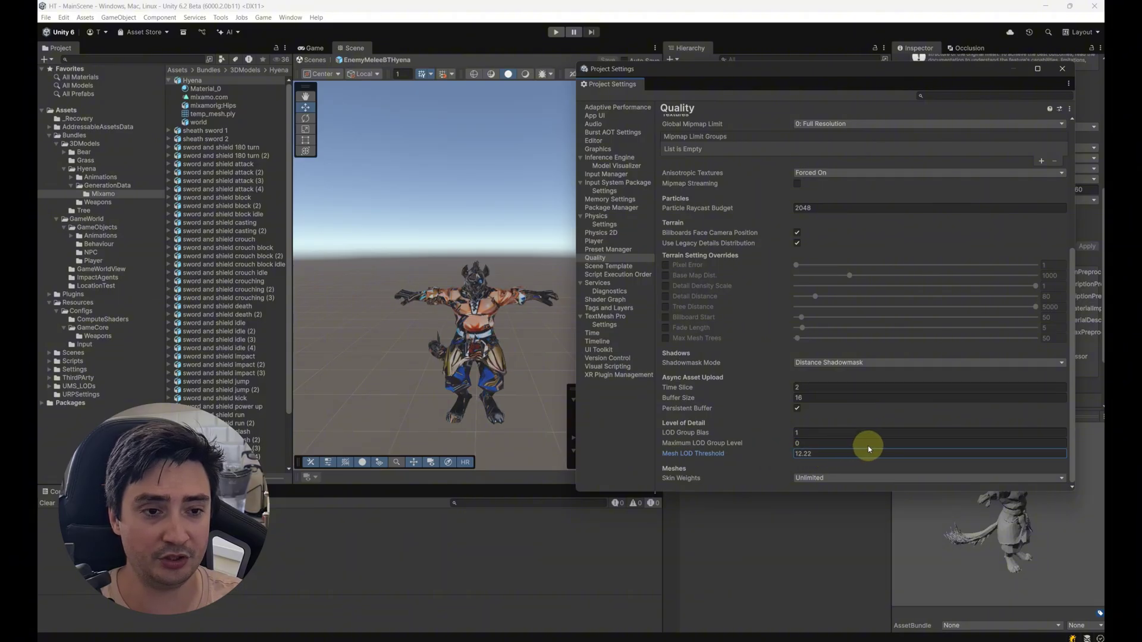
left_click_drag(883, 450, 980, 442)
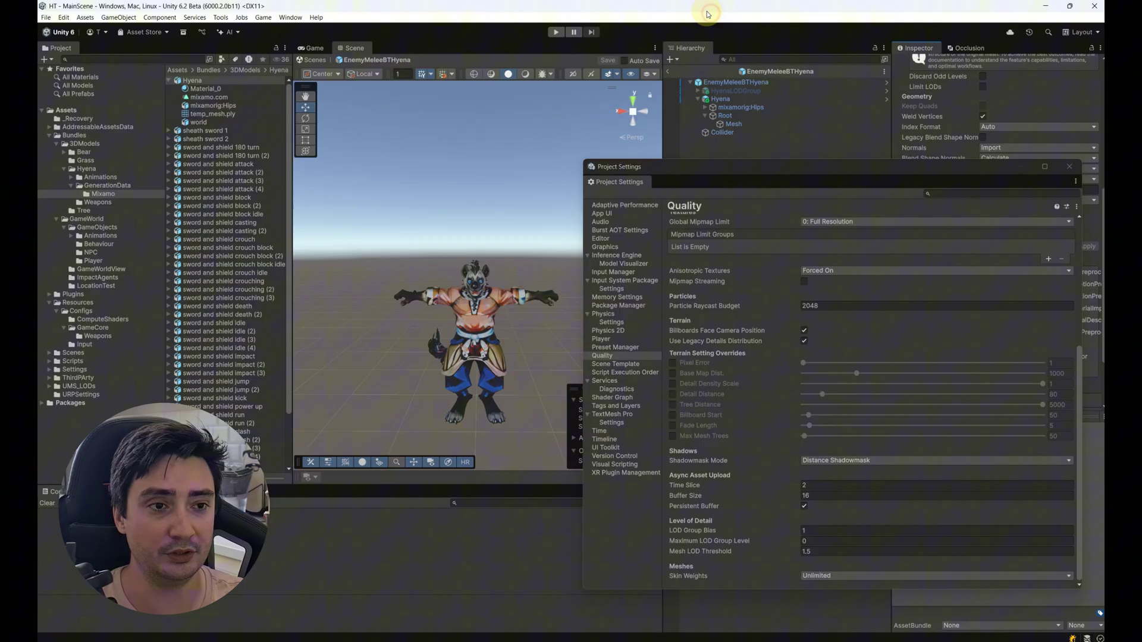
- Enter play mode, set Mesh LOD Threshold to 5, and watch FPS in the Game view
left_click(556, 32)
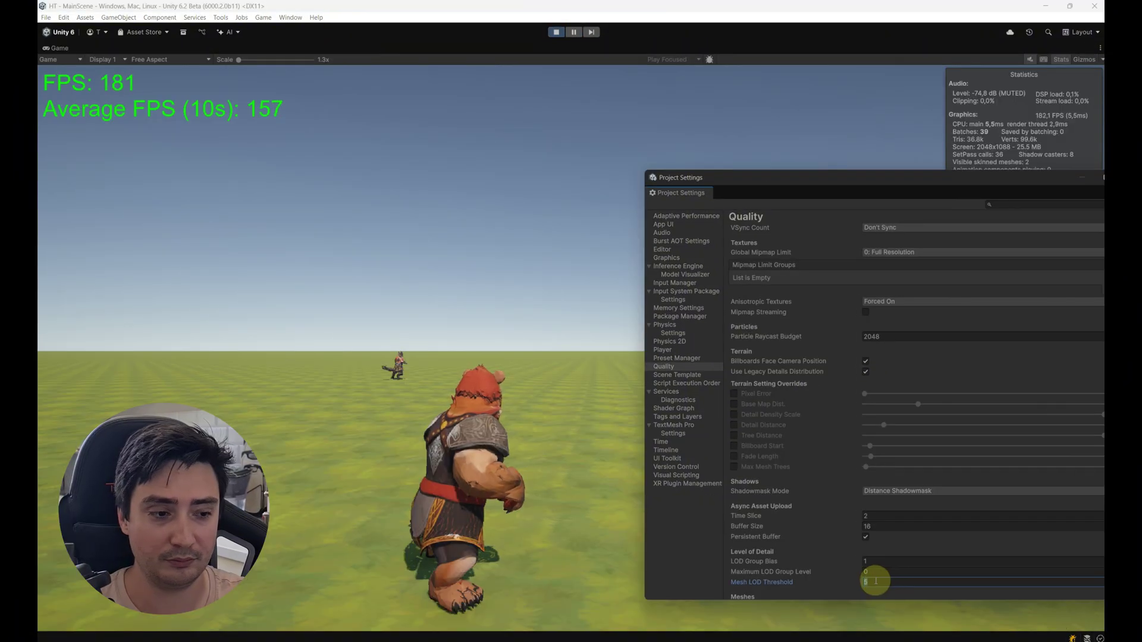
left_click(892, 583)
type("5")
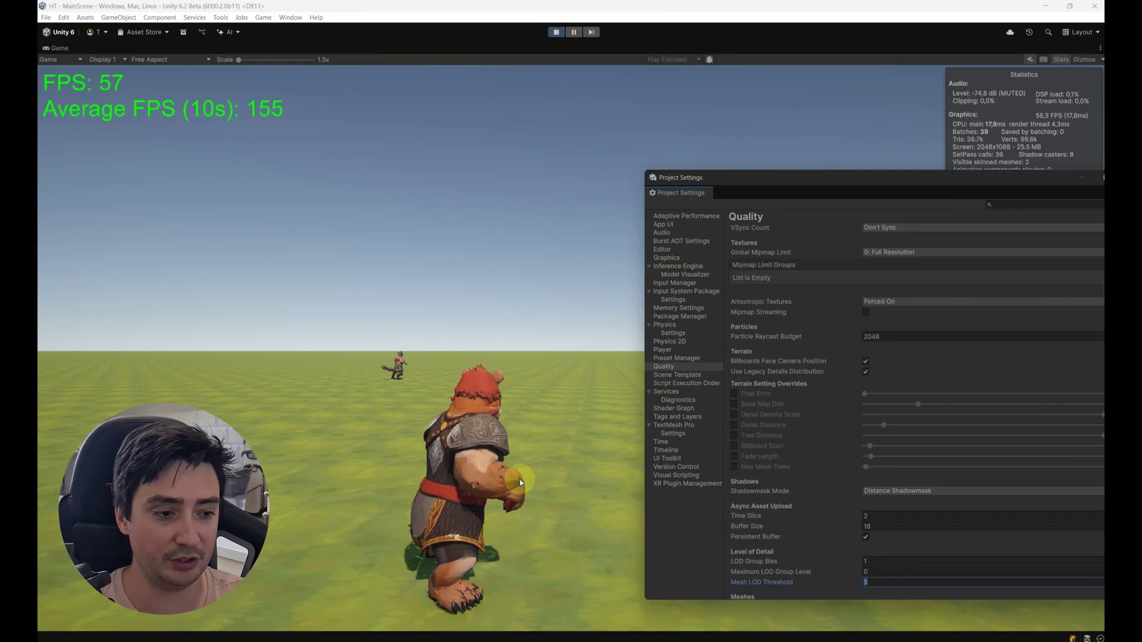
left_click(587, 452)
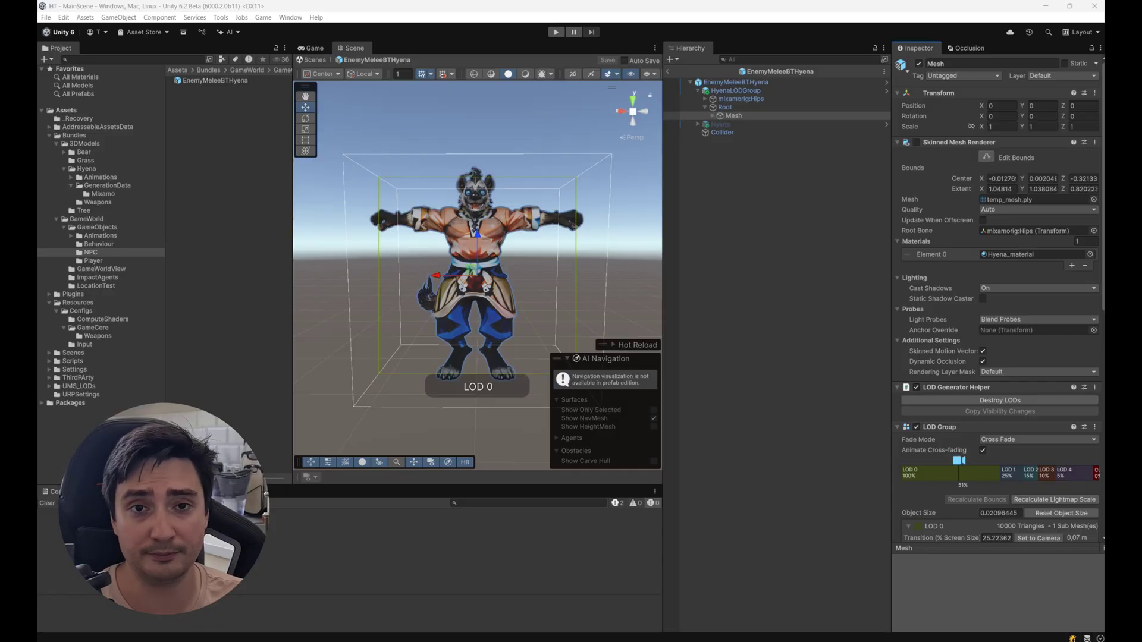
- Review the LOD Generator Helper's level and simplification settings, then generate hyena LOD levels 0–4
type("simpl")
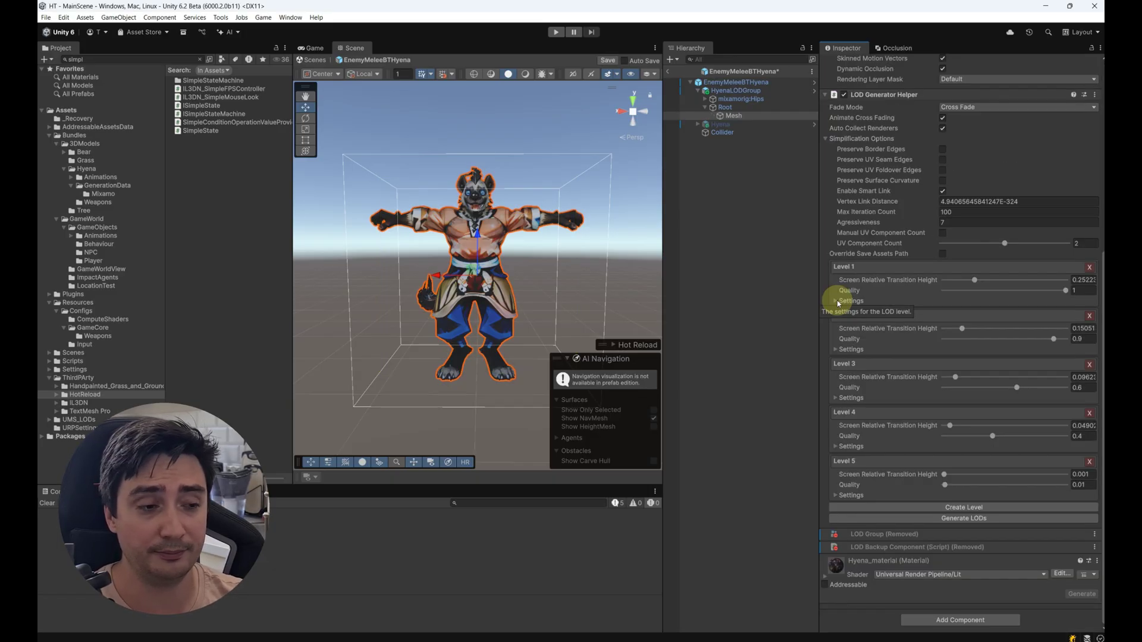
left_click(837, 301)
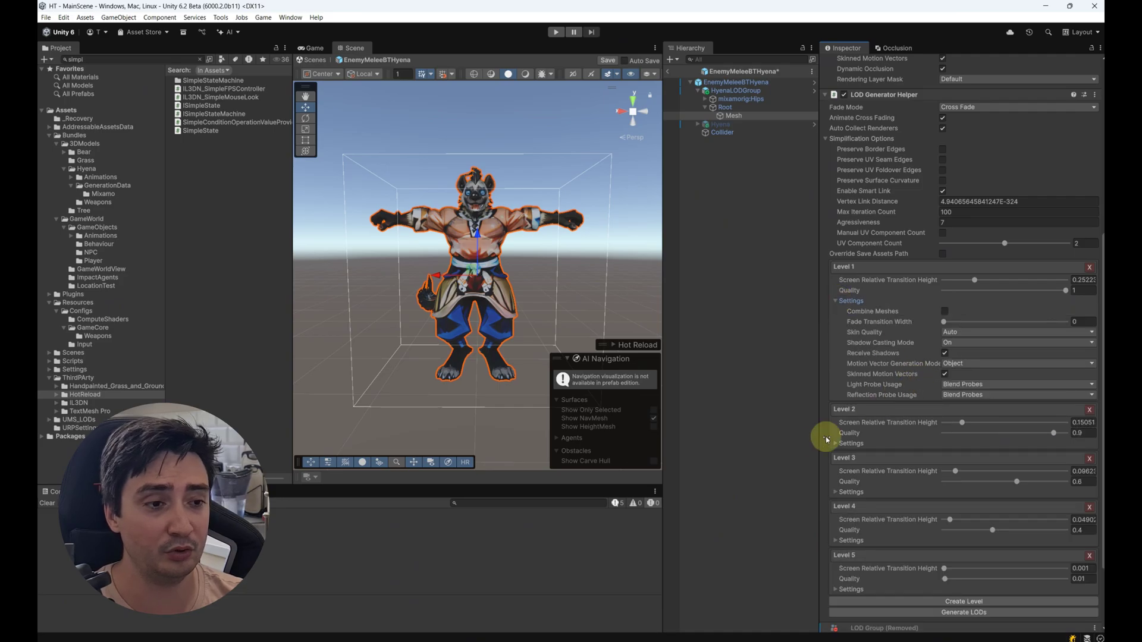
scroll(868, 292, "up", 3)
left_click(826, 252)
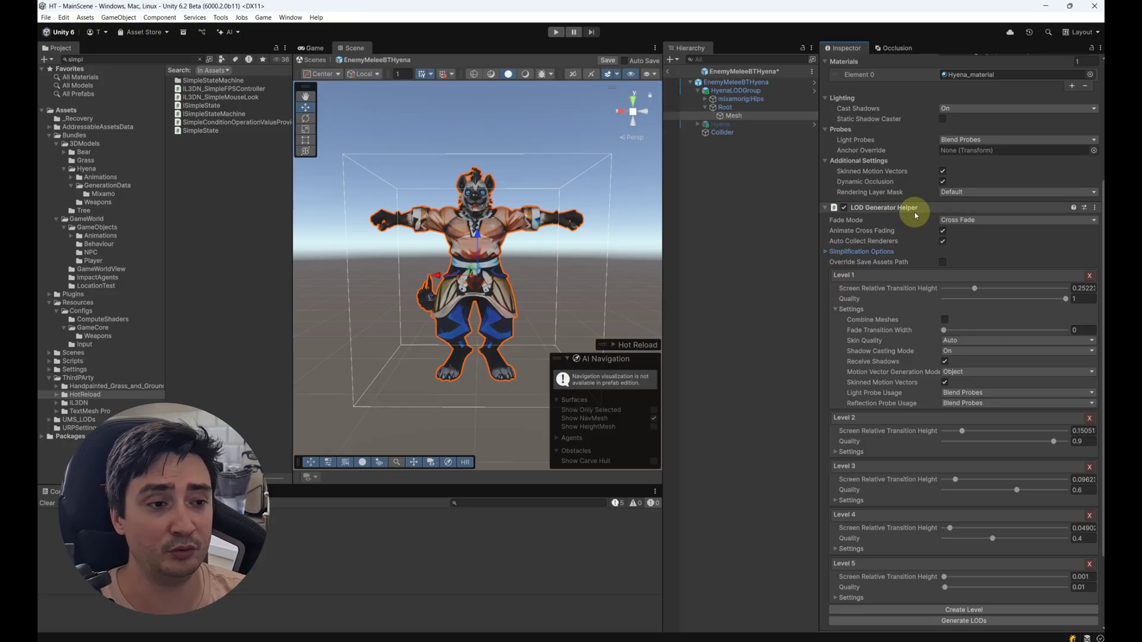
left_click(826, 252)
scroll(879, 327, "down", 2)
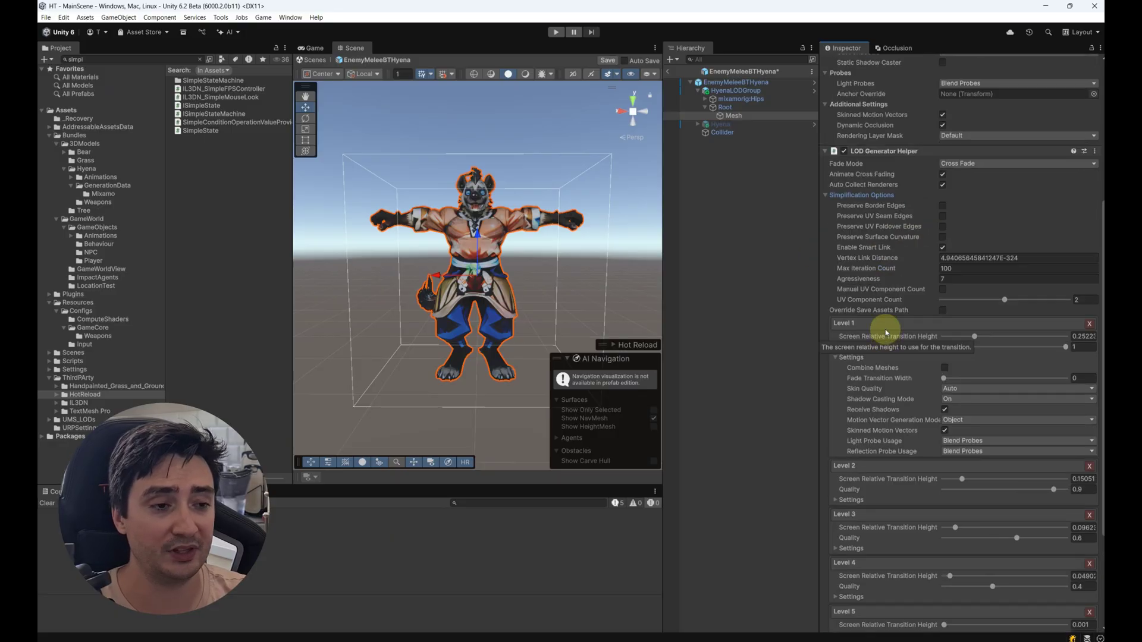
scroll(928, 333, "down", 4)
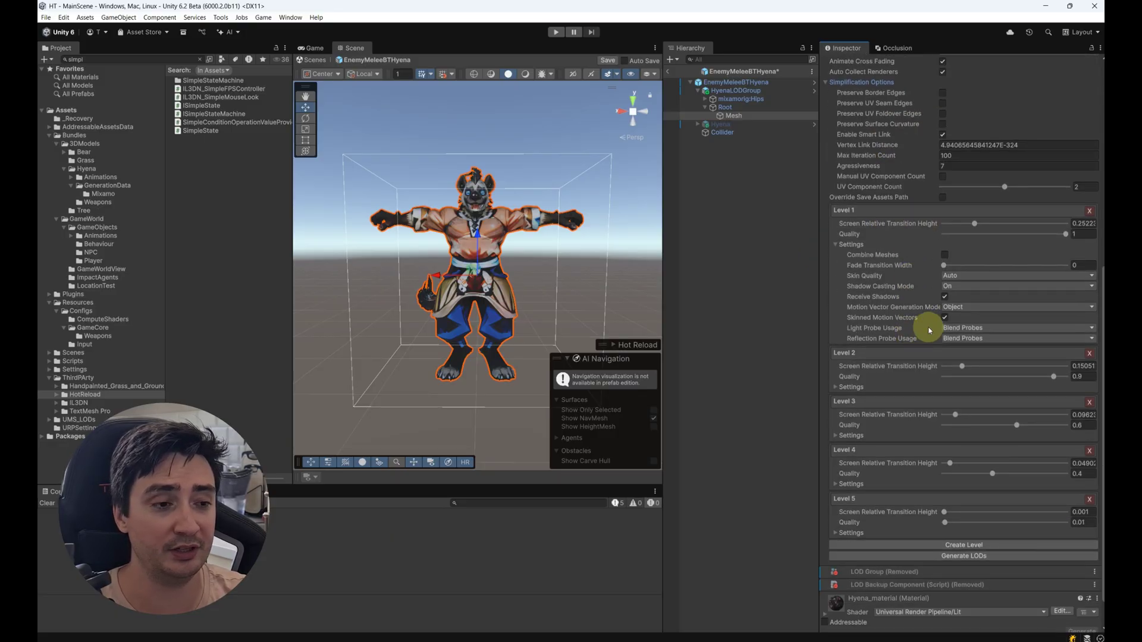
left_click(968, 557)
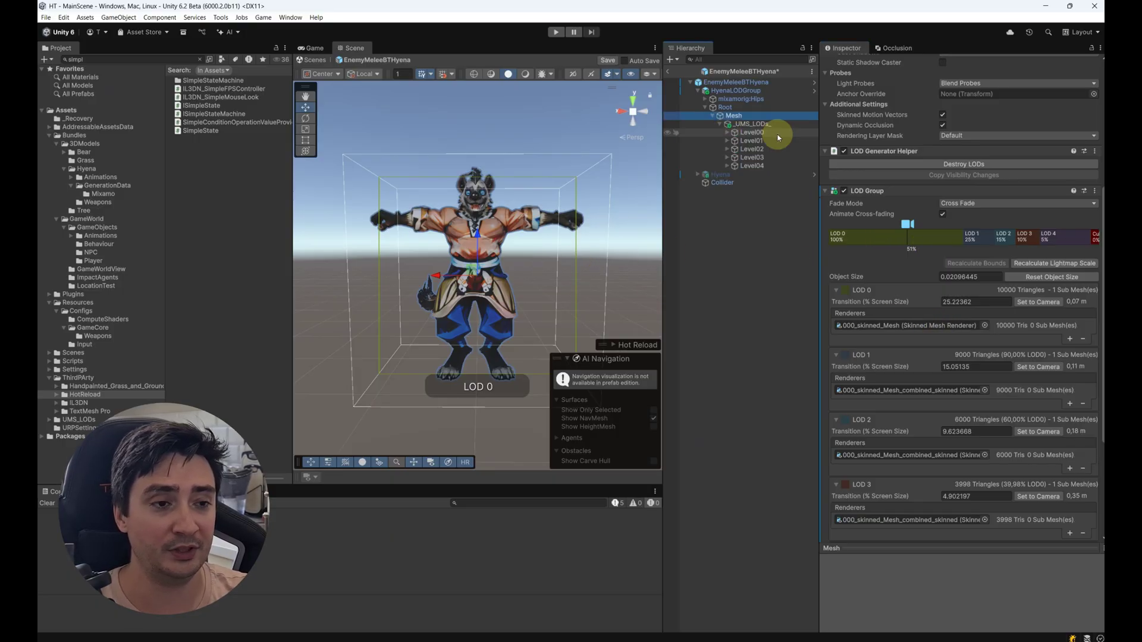
- Preview the hyena's lower LOD levels with the LOD Group slider, then destroy the generated LODs
left_click(761, 149)
left_click(734, 115)
left_click_drag(869, 376, 927, 386)
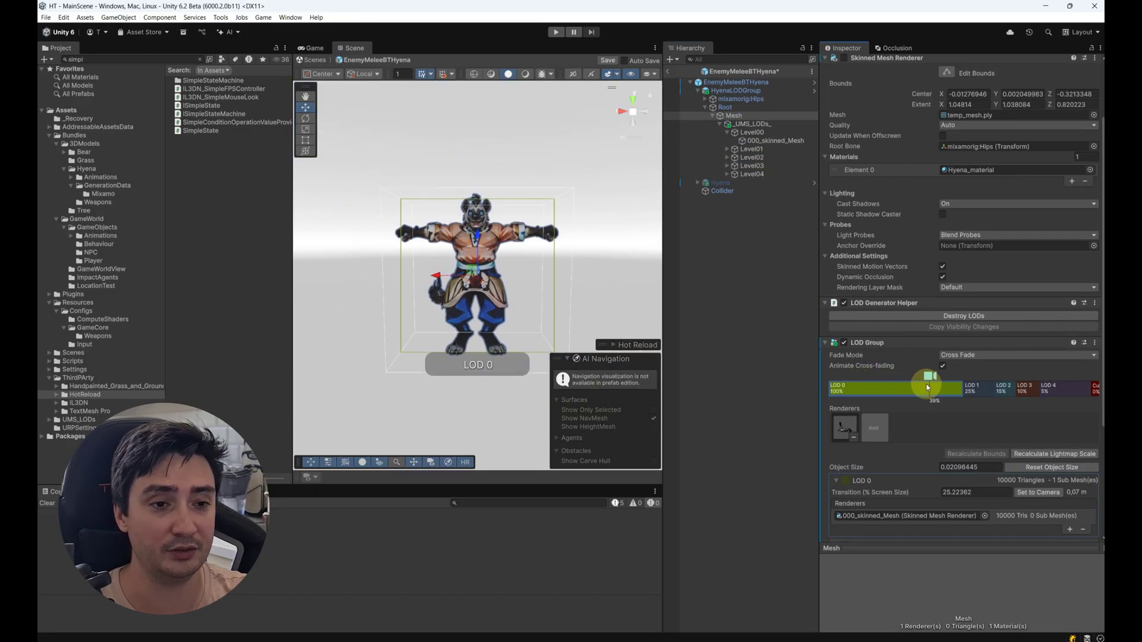
left_click_drag(927, 387, 1074, 391)
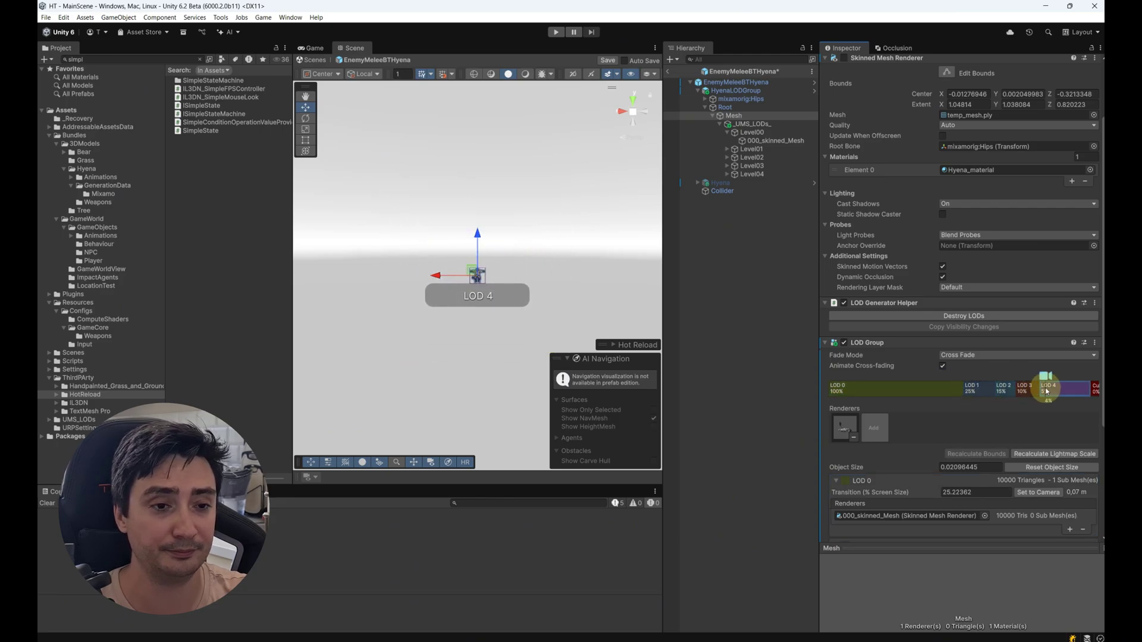
left_click(964, 316)
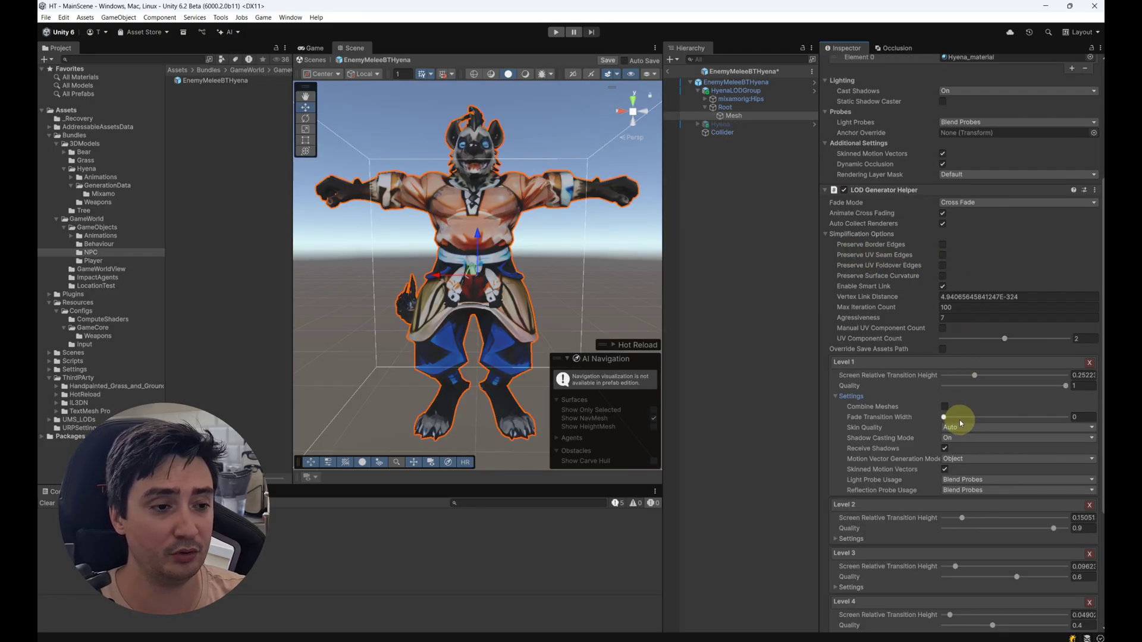
- Scroll the Hierarchy to review the EnemyMeleeBTHyena instances in GameWorldView
scroll(959, 420, "down", 3)
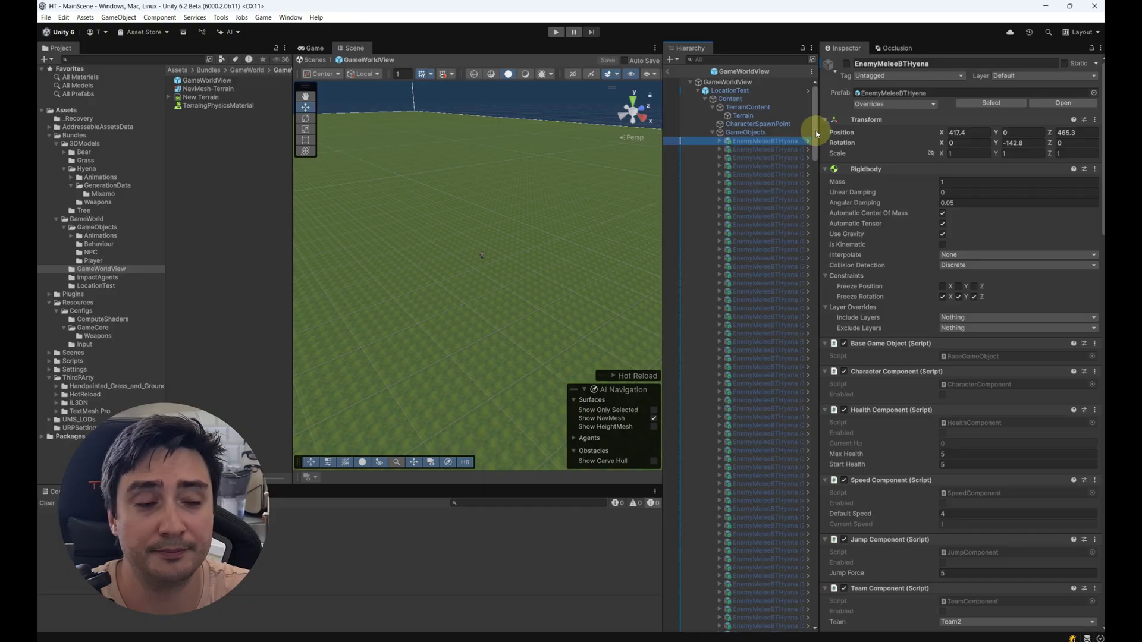
- Play the crowded scene and walk the bear toward the hyena crowd, watching FPS around 129
key("ctrl+p")
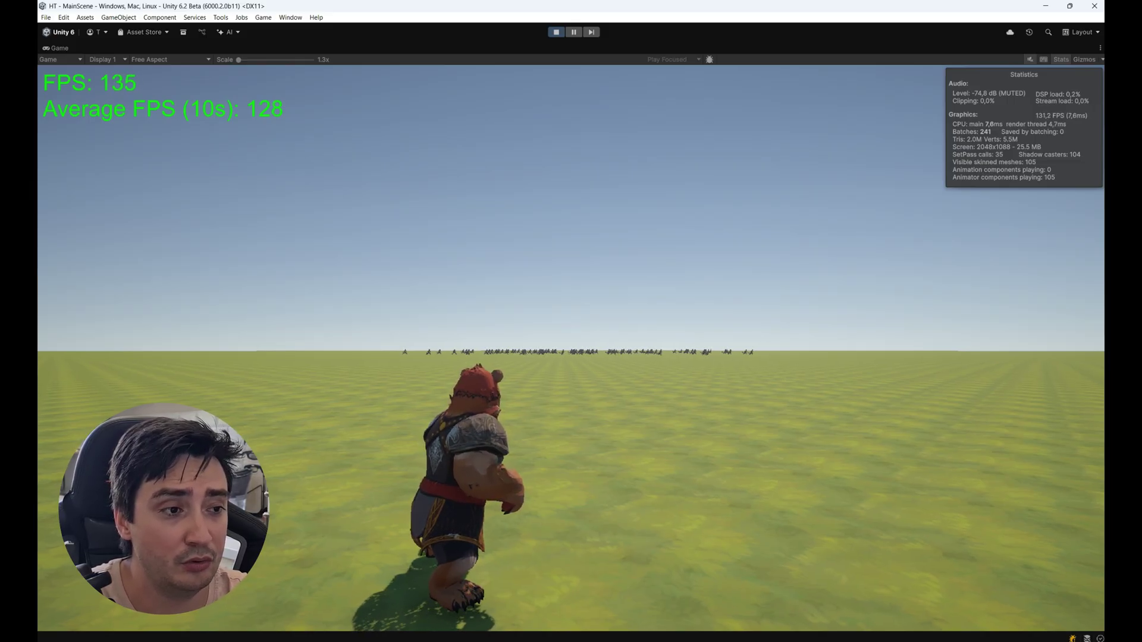
key("w")
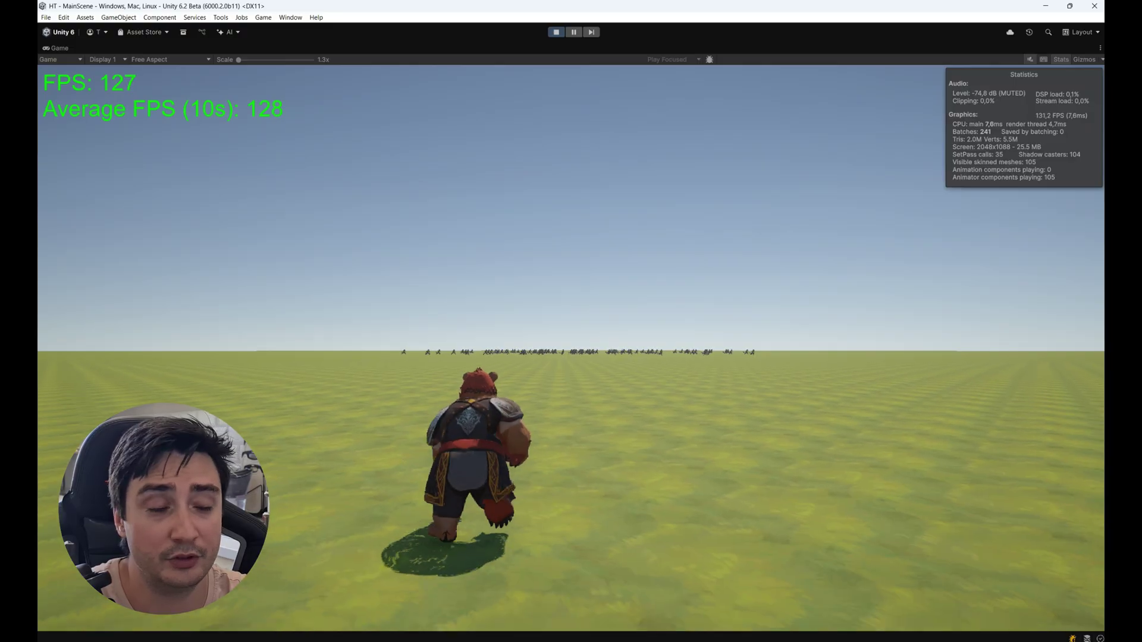
key("w")
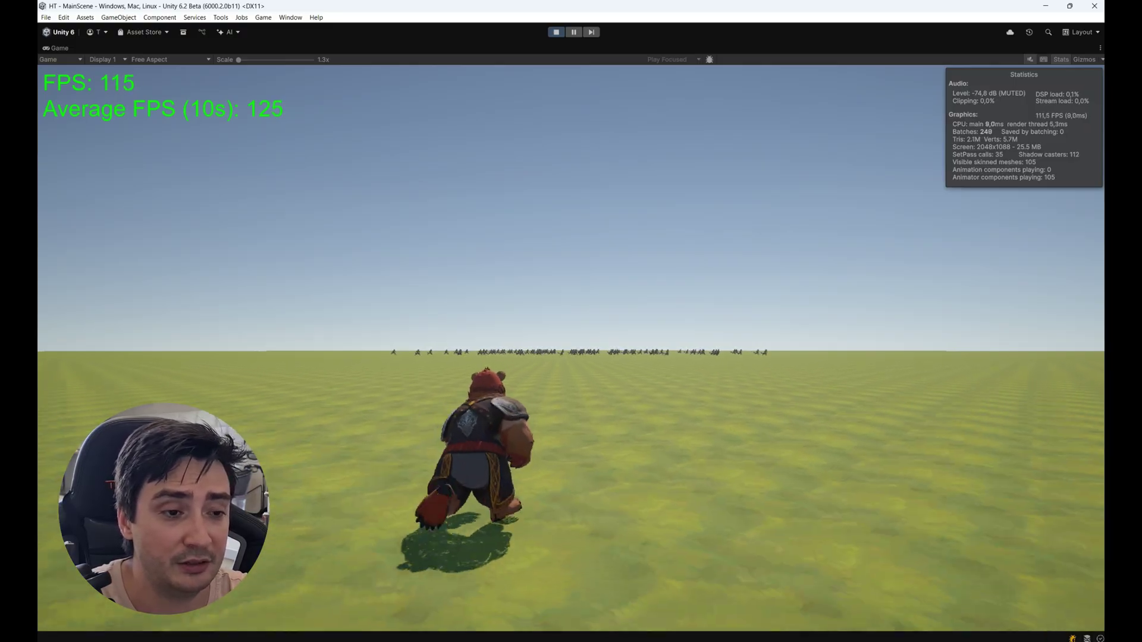
key("w")
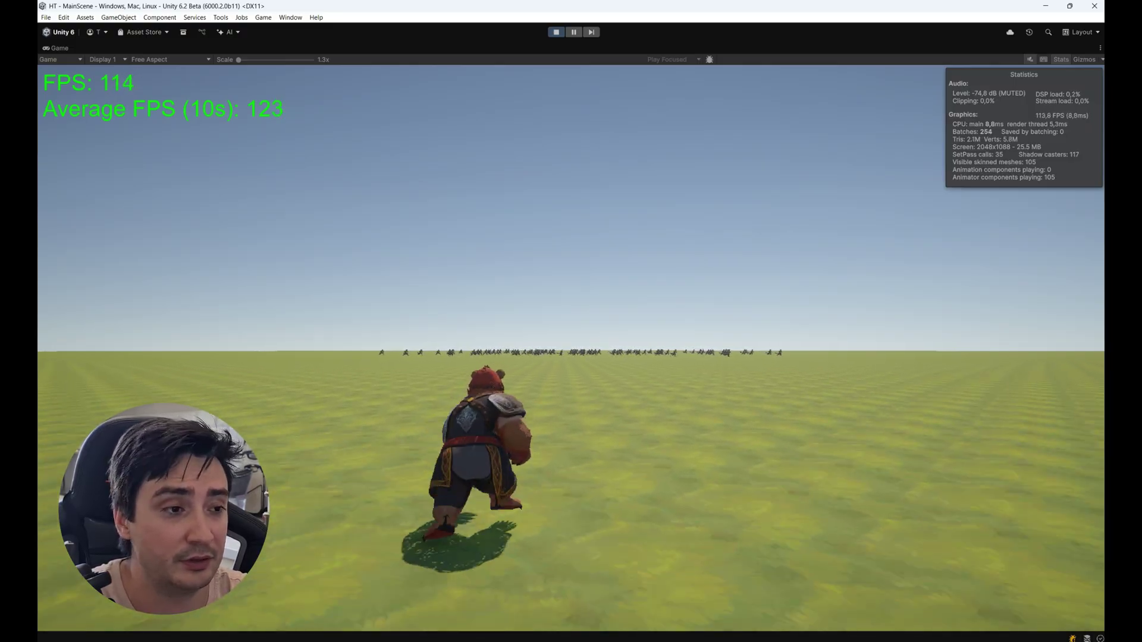
key("w")
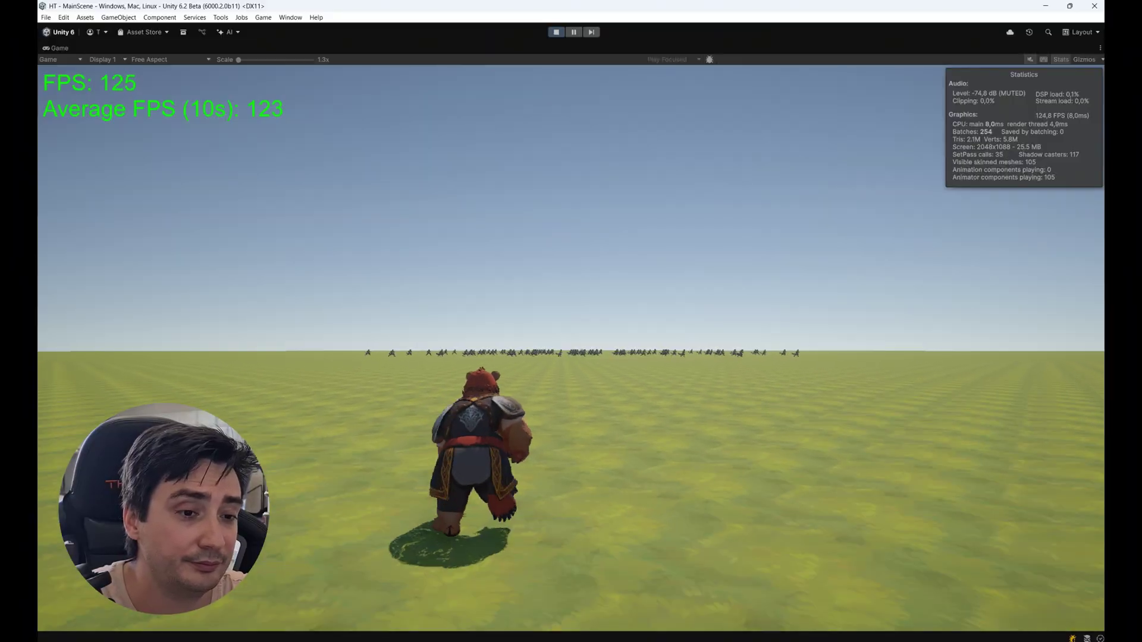
key("w")
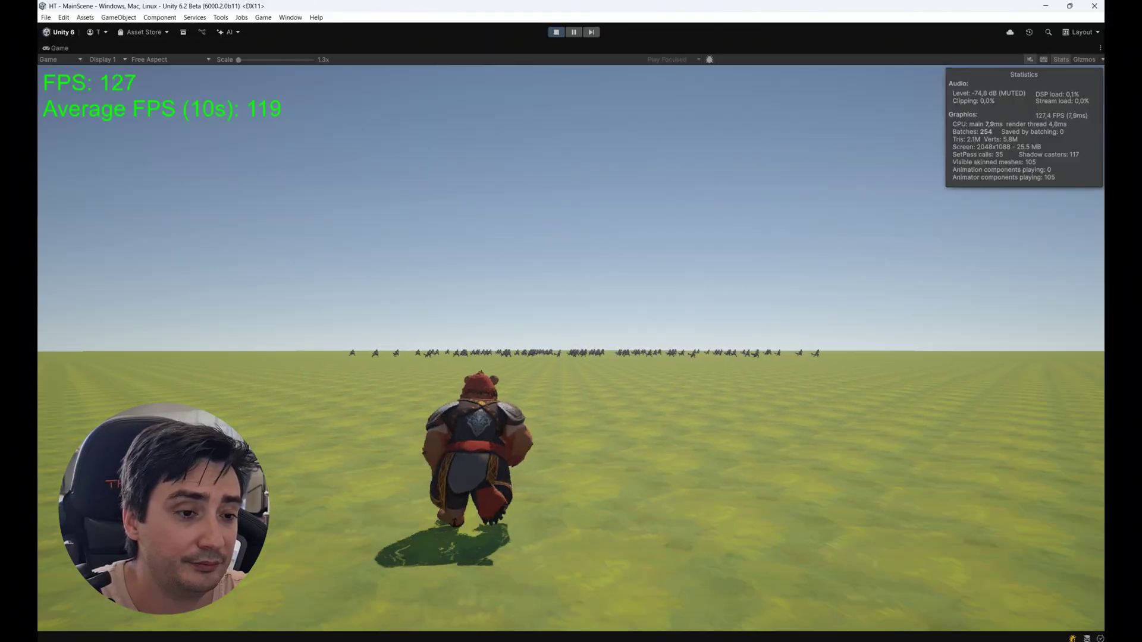
key("w")
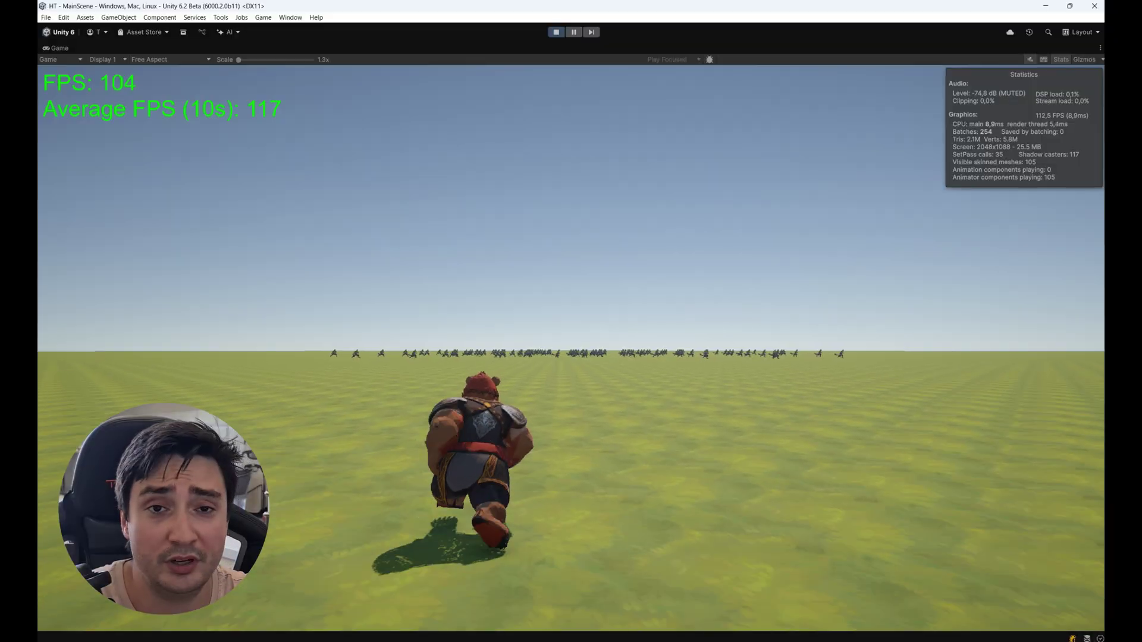
key("d")
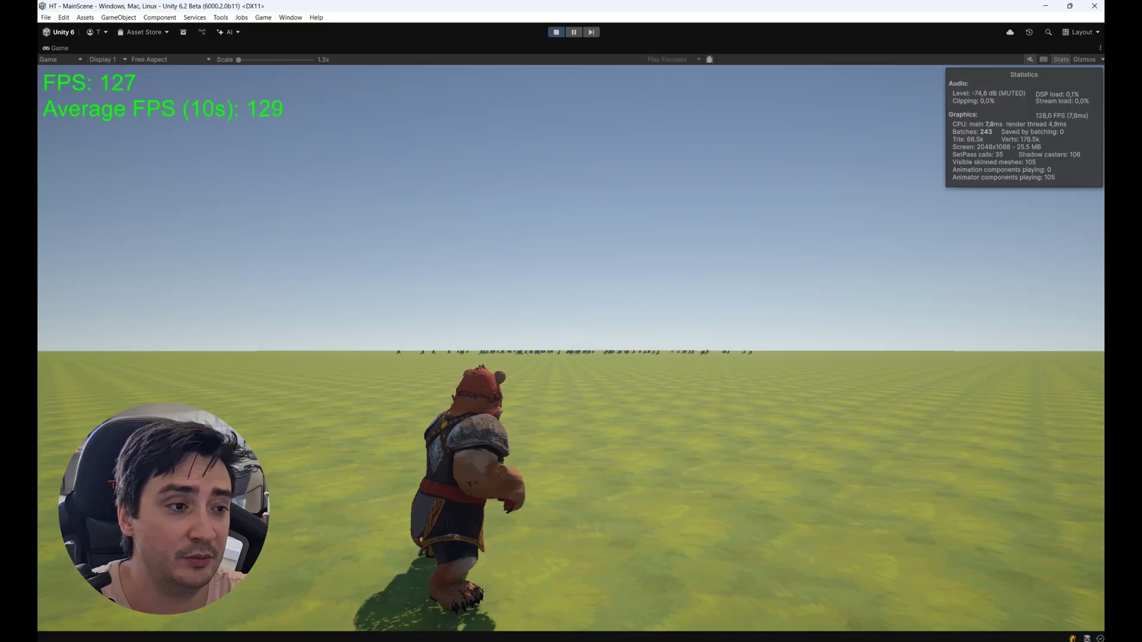
- Turn the bear back toward the hyena crowd, comparing FPS and triangle count in Stats
key("w")
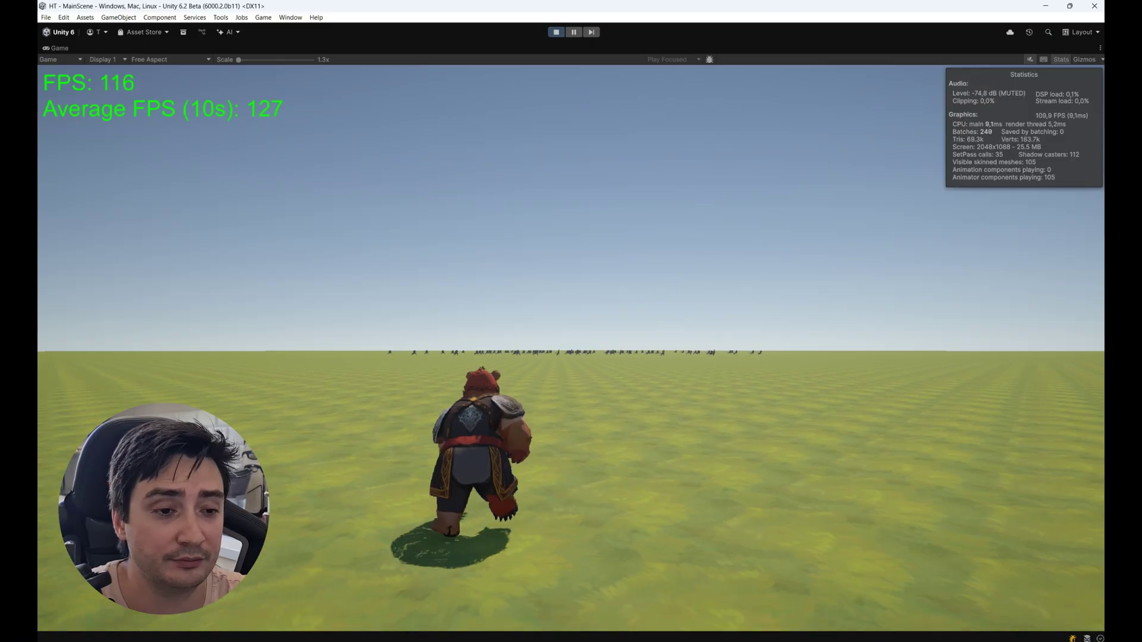